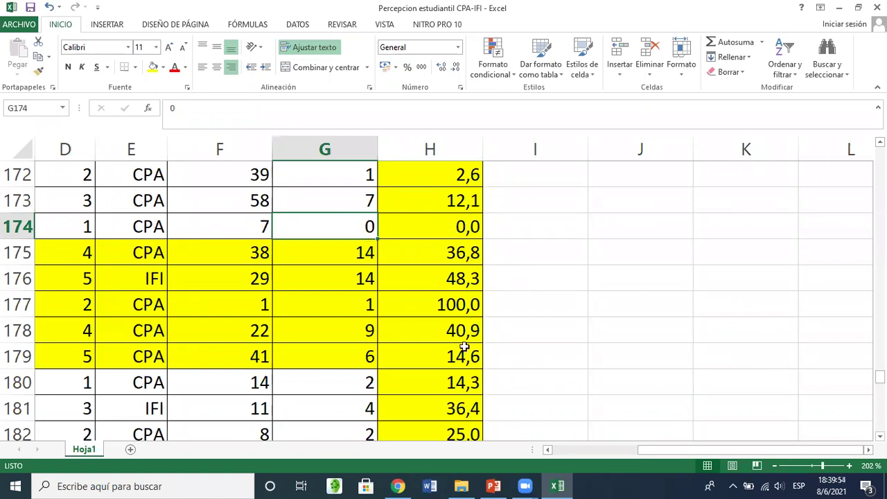
Examine the total, count and percentage formula cells in columns F to H for rows 179 and 175.
double_click(255, 361)
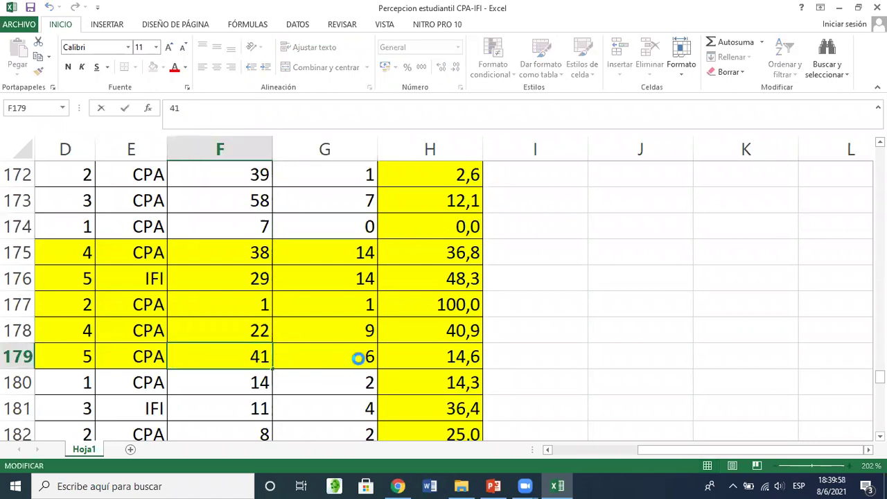
left_click(358, 359)
left_click(438, 356)
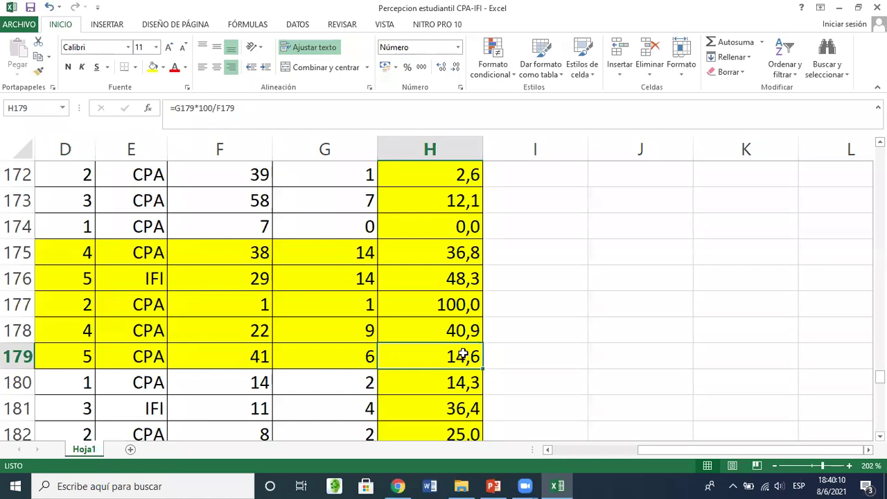
left_click(253, 356)
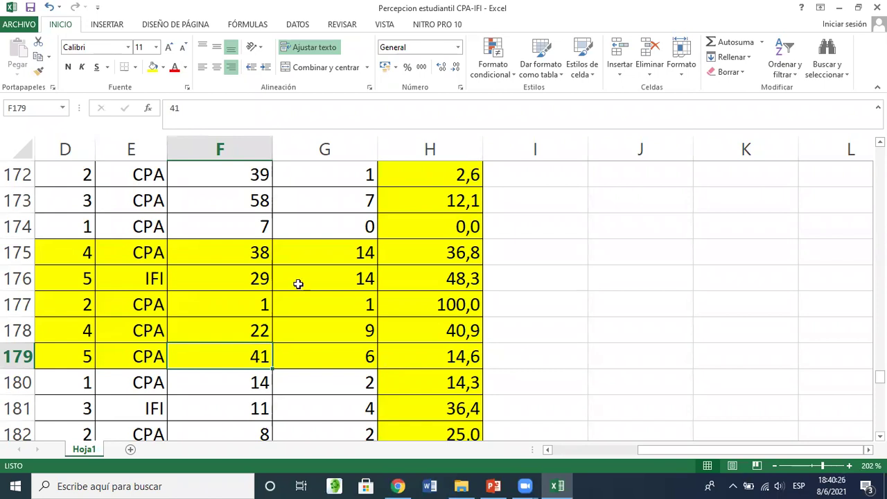
left_click(367, 253)
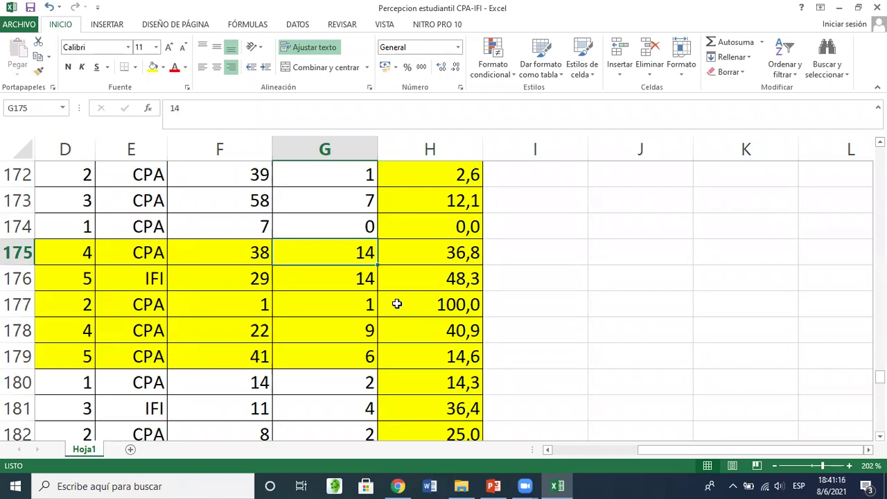
left_click(459, 252)
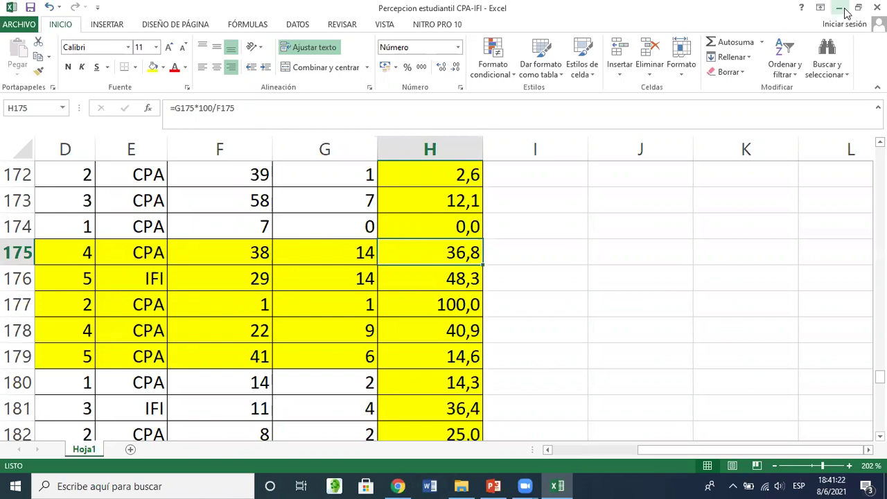
Switch to Chrome and open the Actualizar Notas page on the SIIAA site.
key("alt+Tab")
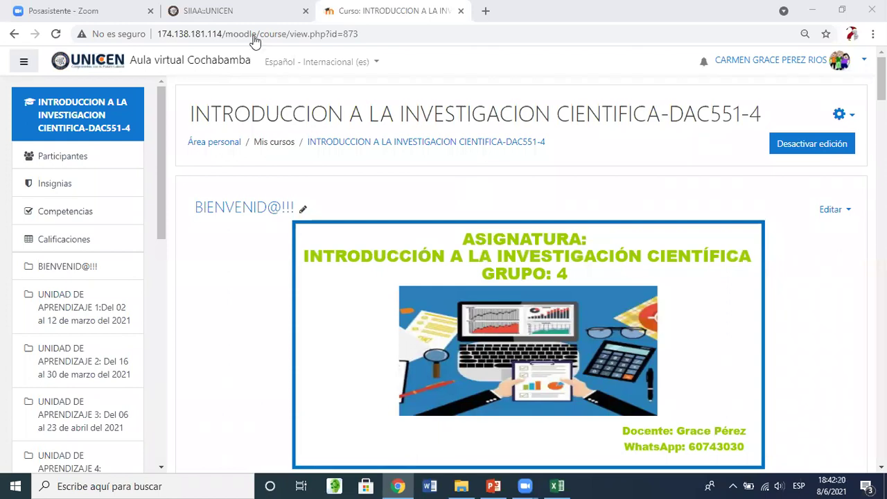
left_click(233, 14)
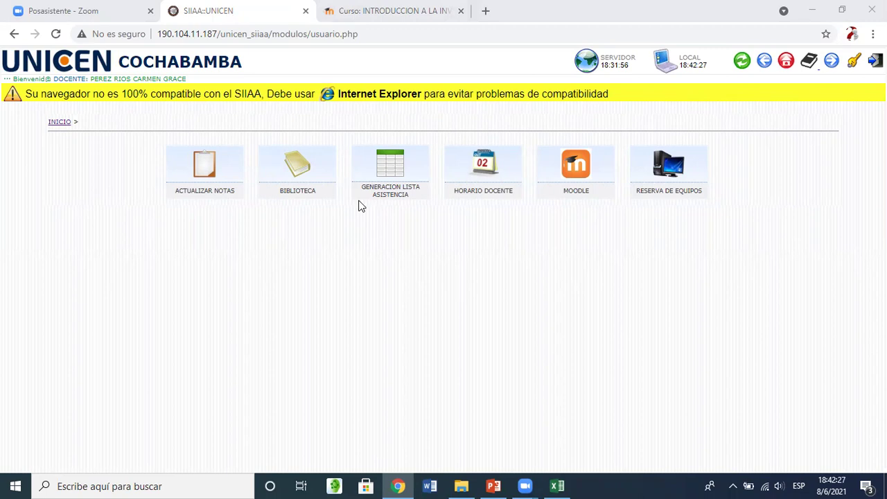
left_click(197, 166)
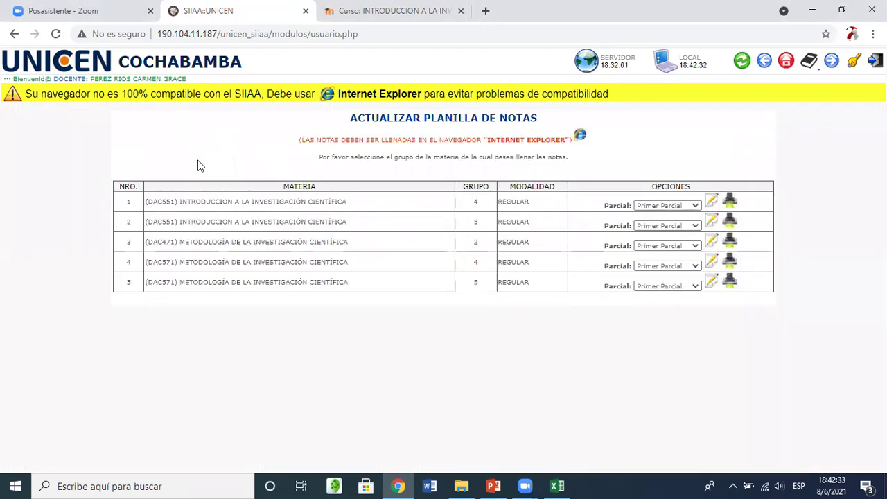
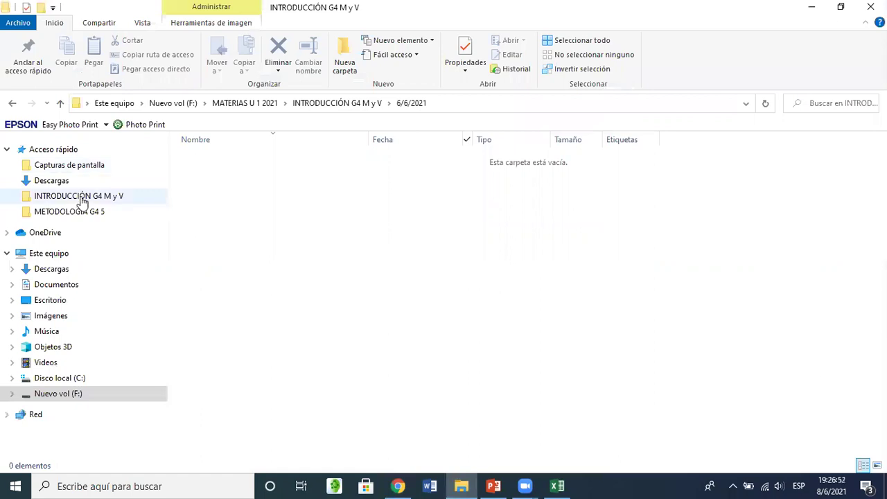
Open the CARPETA PEDAGOGICA- 2021 INTRODUCCIÓN A LA INVESTIGACIÓN CIENTÍFICA workbook from the MATERIAS U 1 2021 folder.
left_click(60, 102)
left_click(327, 288)
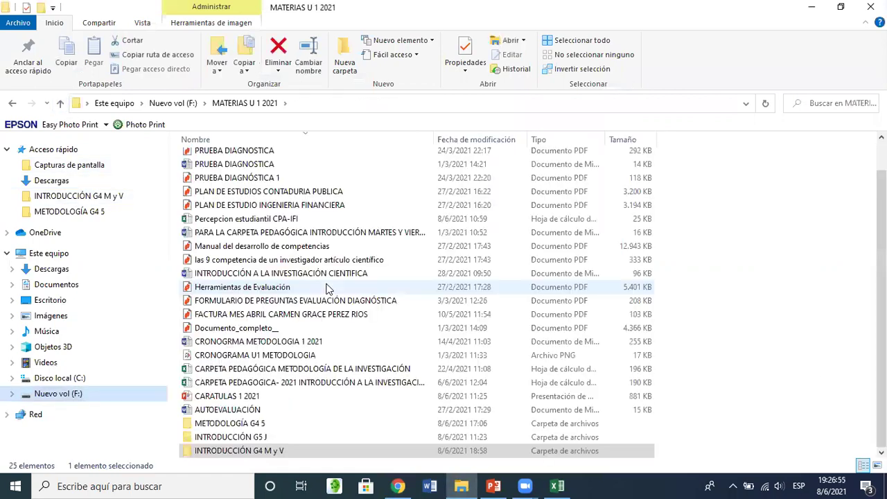
double_click(284, 383)
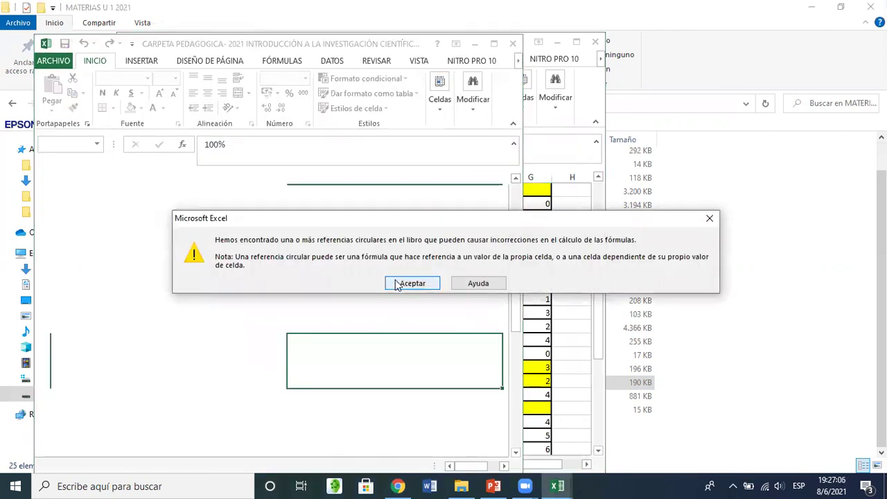
left_click(392, 285)
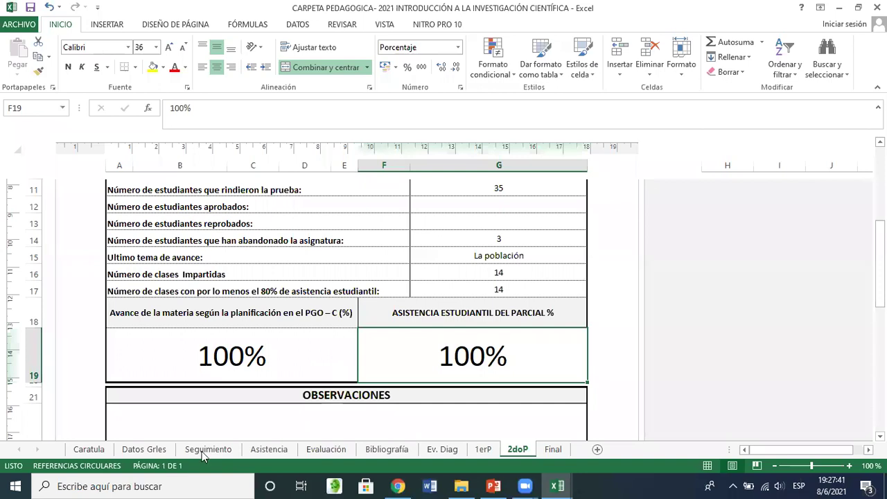
Review the class schedule on the Seguimiento sheet from the 18/5/2021 session down to the final exam.
left_click(201, 451)
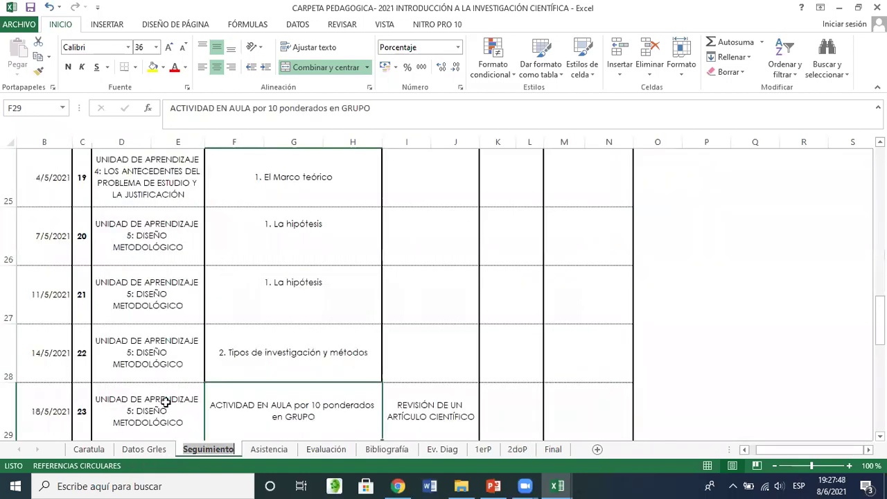
left_click(166, 402)
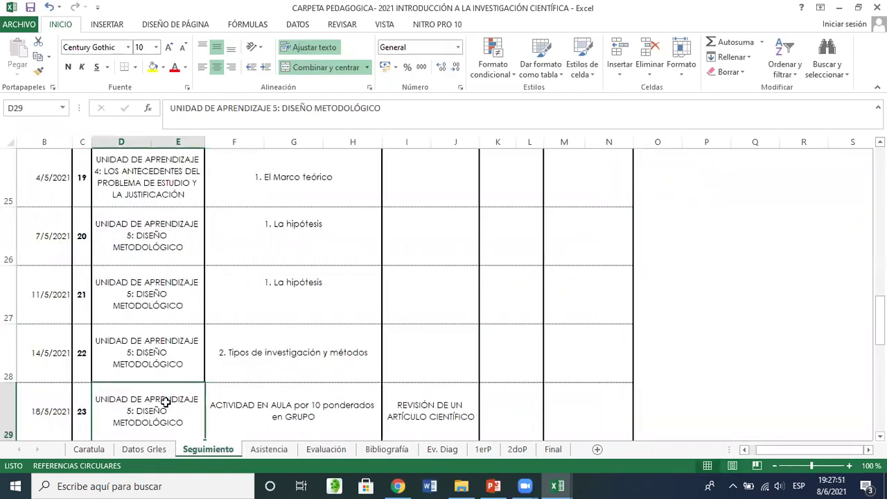
key("Down")
key("Down")
key("Down")
key("Down")
key("Down")
key("Down")
key("Down")
key("Down")
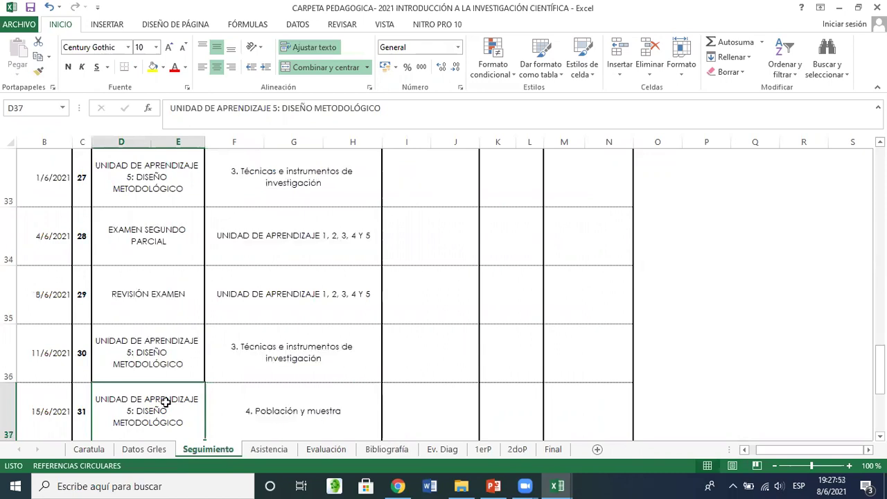
key("Down")
key("Down")
key("Down")
key("Down")
key("Down")
key("Down")
key("Down")
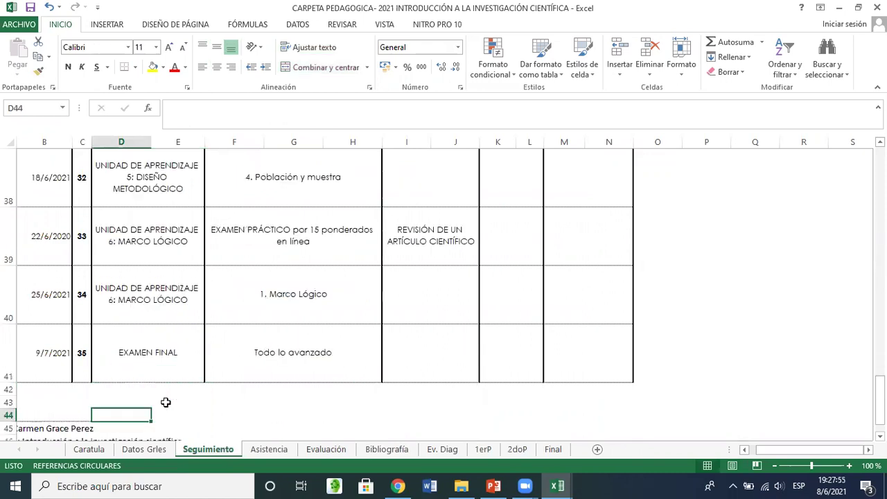
key("Up")
key("Up")
key("Up")
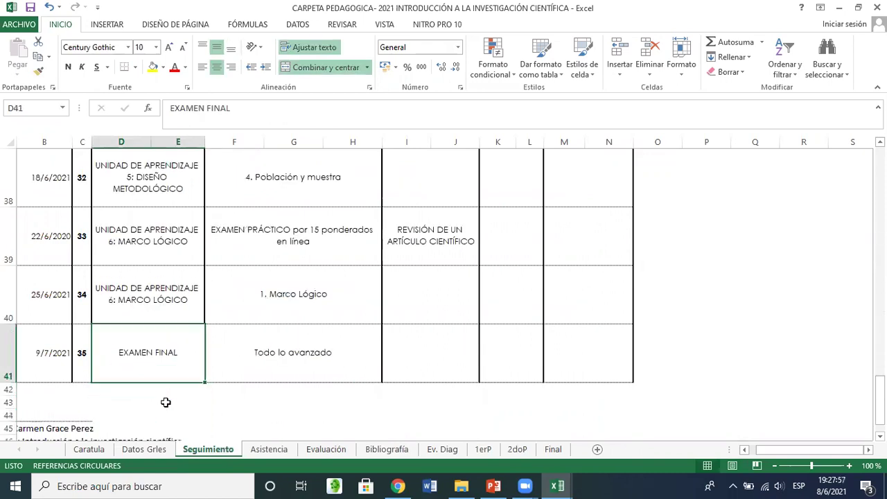
key("Down")
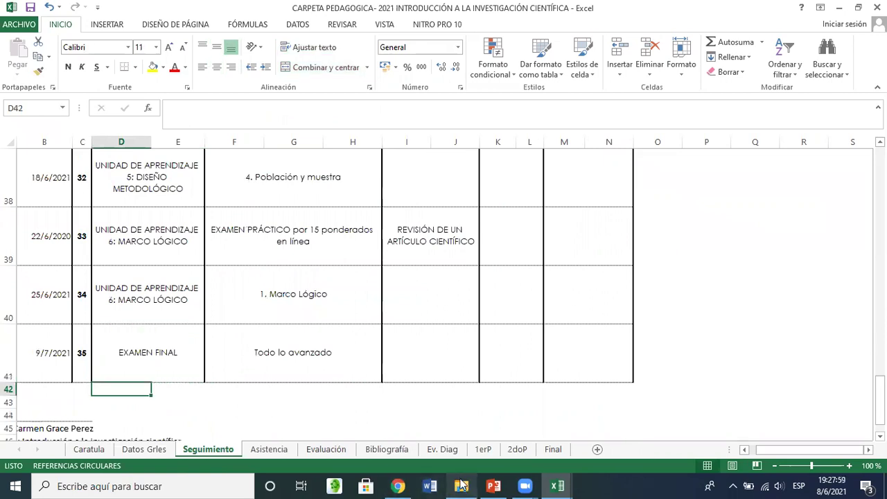
Search the MATERIAS U 1 2021 folder for ROL and open the rol examenes I-2021 actualizado workbook.
mouse_move(462, 485)
left_click(456, 446)
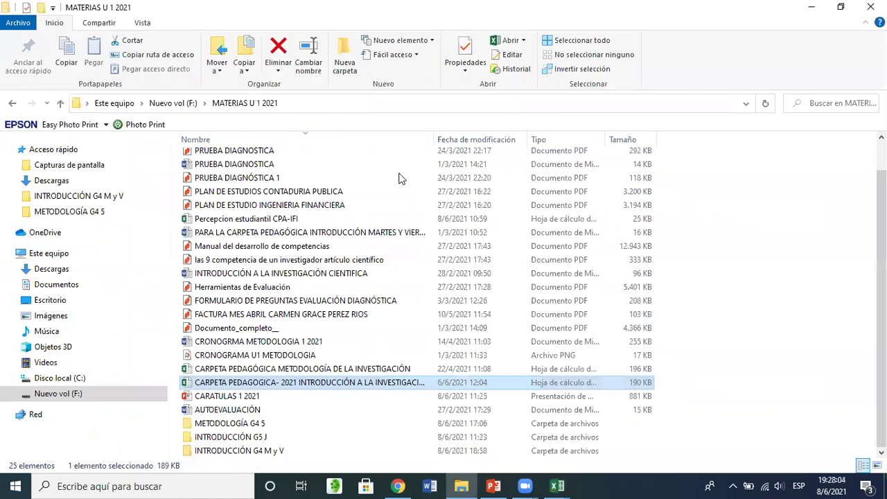
left_click(817, 103)
type("ROLL")
key("BackSpace")
key("BackSpace")
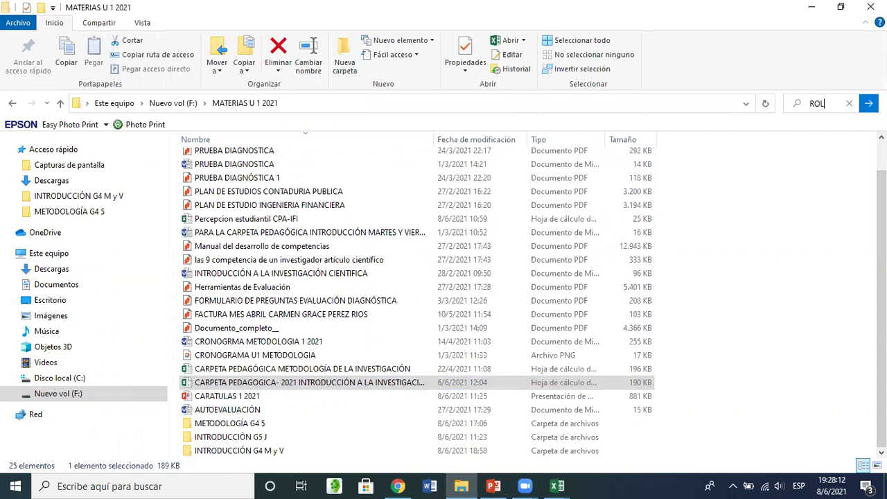
key("Tab")
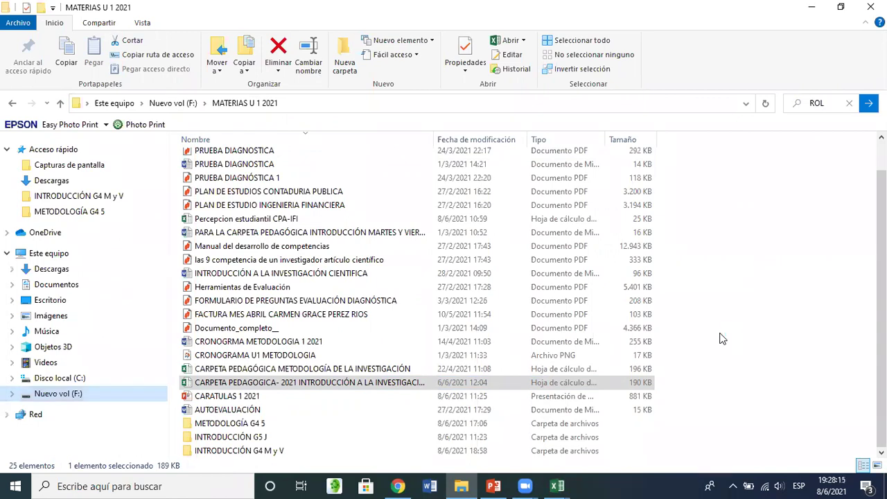
key("Return")
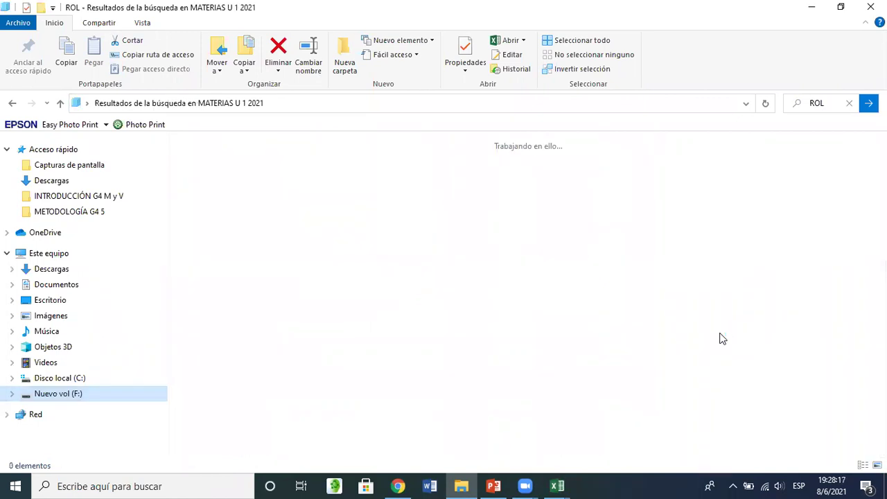
double_click(276, 147)
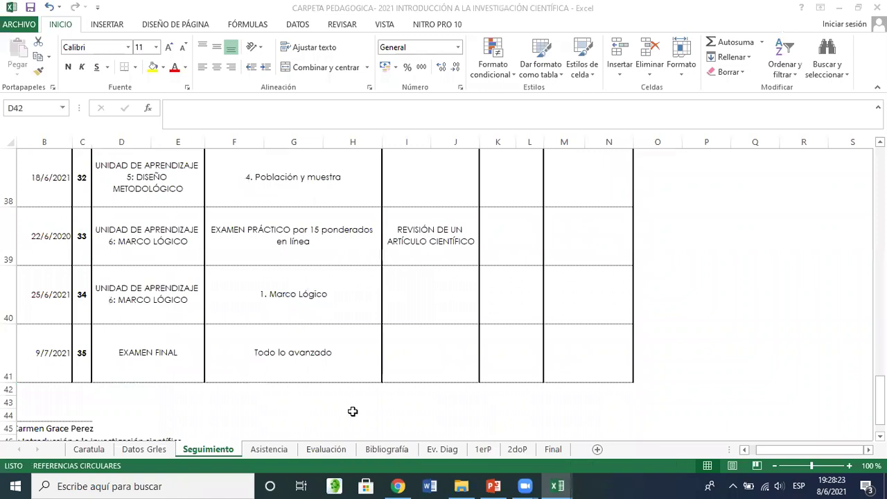
key("alt+Tab")
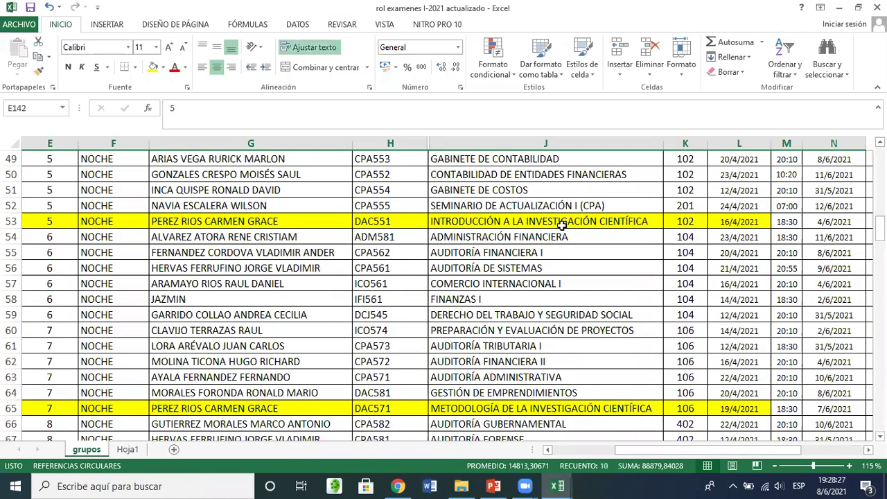
Check the exam dates and times in row 53 for INTRODUCCIÓN A LA INVESTIGACIÓN CIENTÍFICA.
left_click(622, 221)
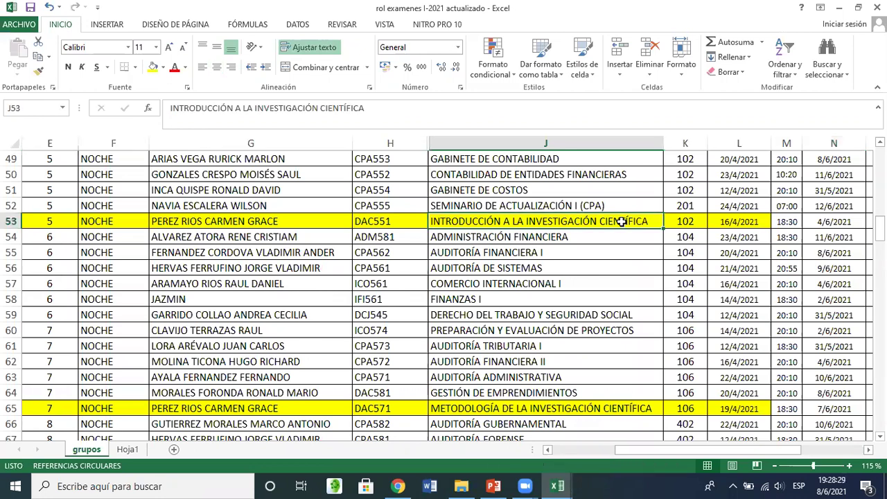
key("Right")
key("Right")
key("Right")
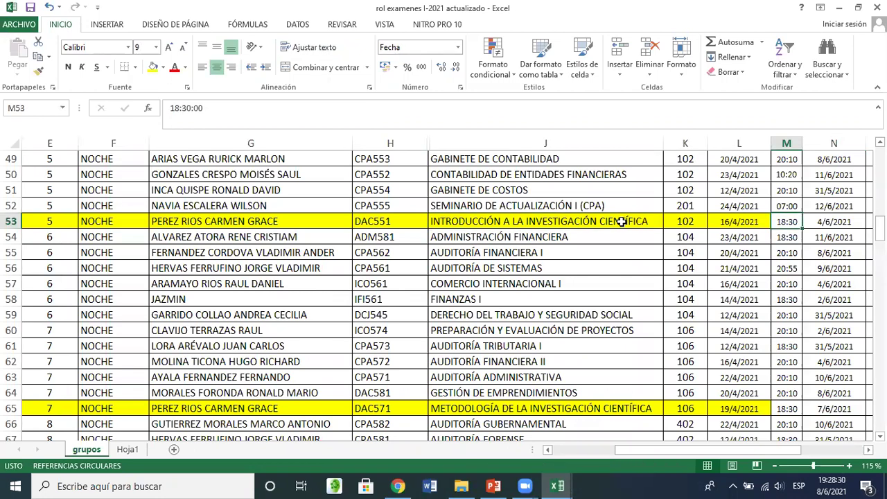
key("Right")
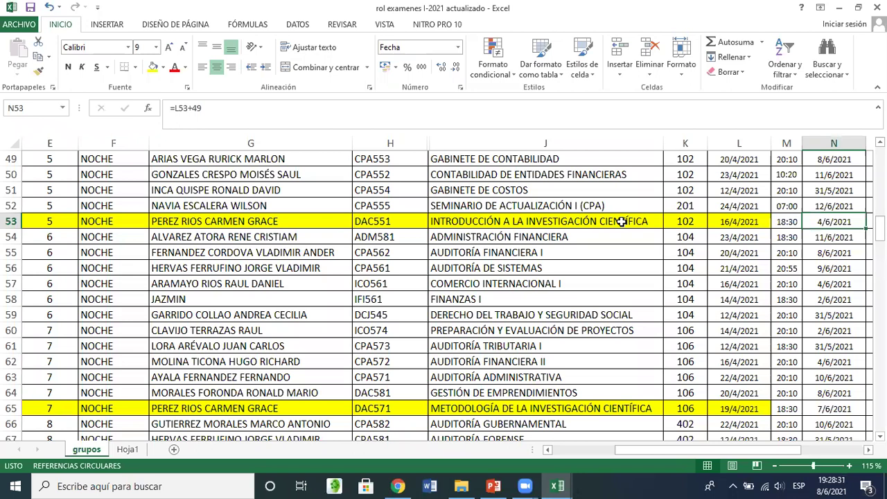
key("Right")
key("Right")
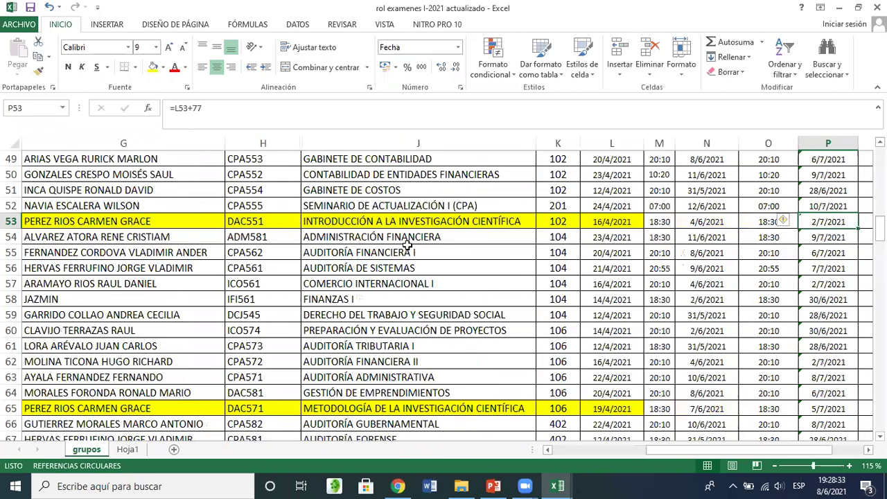
left_click(705, 223)
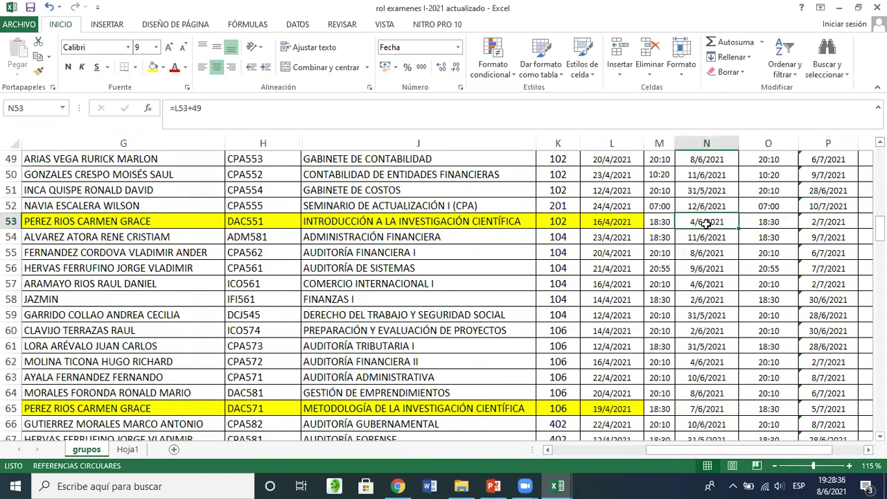
Look through the subjects in column J from row 53 down to row 78.
left_click(445, 226)
key("Down")
key("Down")
key("Down")
key("Down")
key("Down")
key("Down")
key("Down")
key("Down")
key("Down")
key("Down")
key("Down")
key("Down")
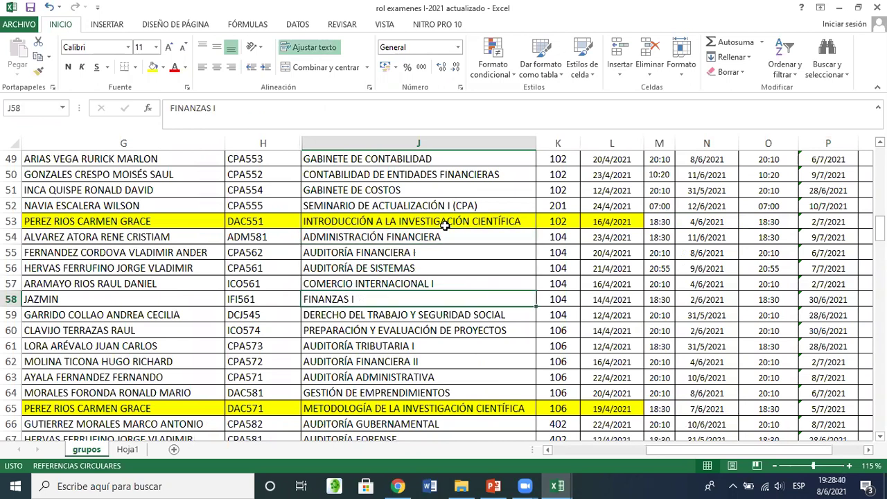
key("Down")
key("Down")
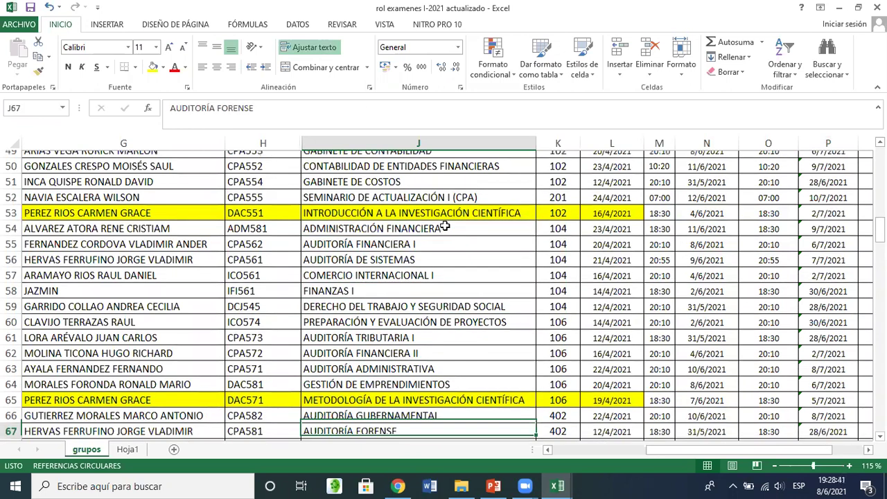
key("Down")
key("Down")
key("Down")
key("Down")
key("Down")
key("Down")
key("Down")
key("Down")
key("Down")
key("Down")
key("Down")
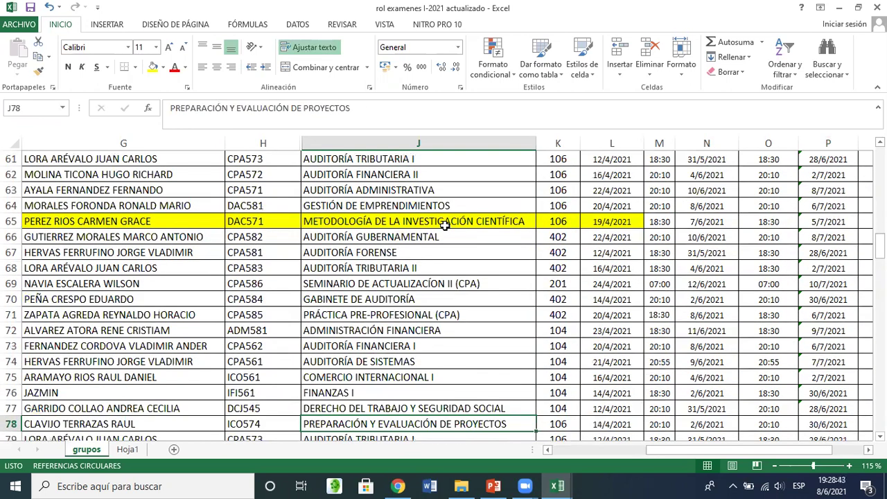
Go back up the subject column to the MATERIA Y GRUPO header in row 6 and examine the date column headings.
key("Up")
key("Up")
key("Up")
key("Up")
key("Up")
key("Up")
key("Up")
key("Up")
key("Up")
key("Up")
key("Up")
key("Up")
key("Up")
key("Up")
key("Up")
key("Up")
key("Up")
key("Up")
key("Up")
key("Up")
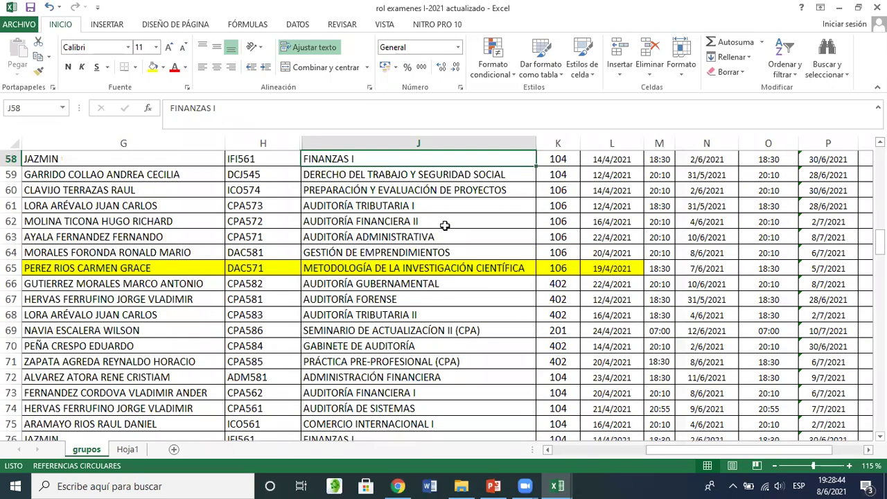
key("Up")
key("Up")
key("Up")
key("Up")
key("Up")
key("Up")
key("Up")
key("Up")
key("Up")
key("Up")
key("Up")
key("Up")
key("Up")
key("Up")
key("Up")
key("Up")
key("Up")
key("Up")
key("Up")
key("Up")
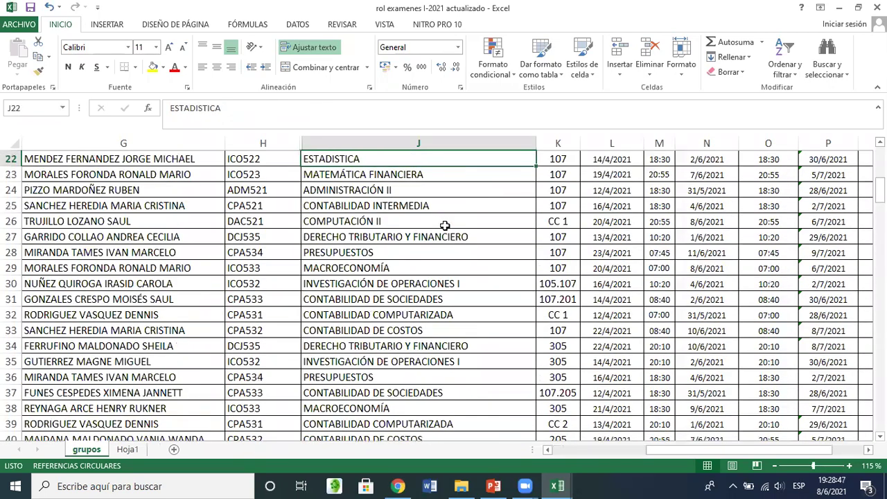
key("Up")
key("Up")
key("Up")
key("Up")
key("Up")
key("Up")
key("Up")
key("Up")
key("Up")
key("Up")
key("Up")
key("Up")
key("Up")
key("Up")
key("Up")
key("Up")
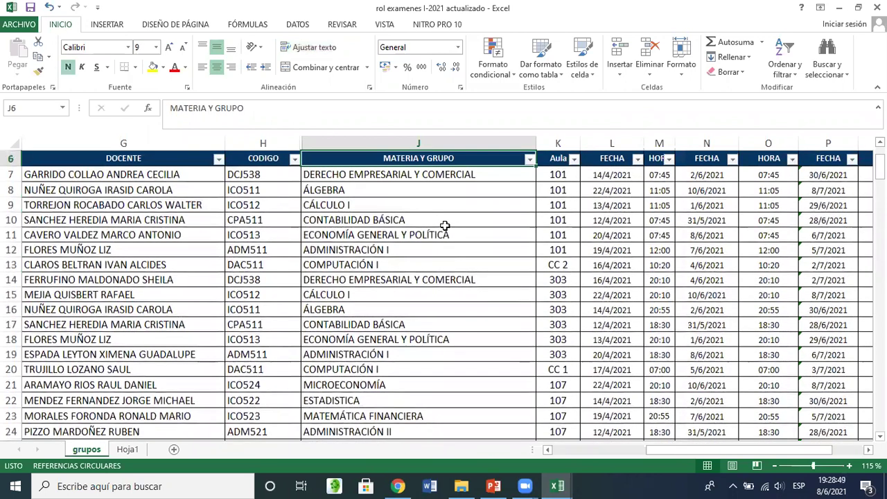
Look through the subjects in column J from the header row down to row 86 of the CPA courses.
key("Up")
key("Down")
key("Down")
key("Down")
key("Down")
key("Down")
key("Down")
key("Down")
key("Down")
key("Down")
key("Down")
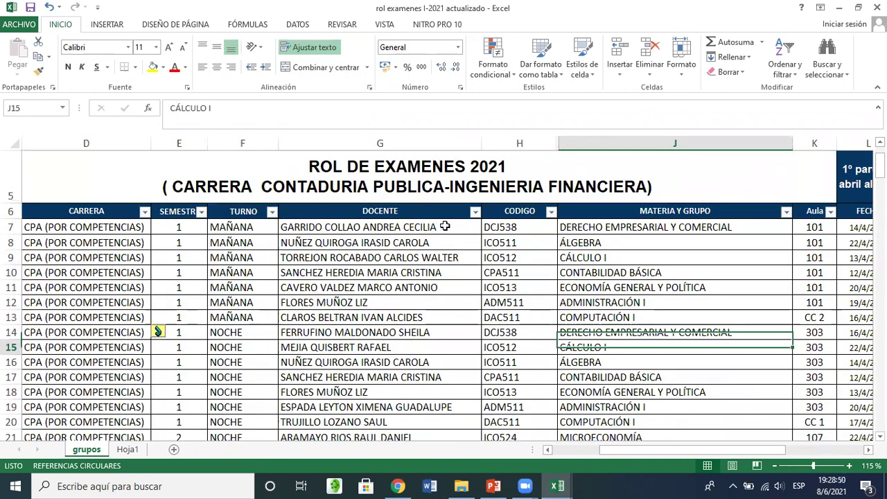
key("Down")
key("Down")
key("Down")
key("Down")
key("Down")
key("Down")
key("Down")
key("Down")
key("Down")
key("Down")
key("Down")
key("Down")
key("Down")
key("Down")
key("Down")
key("Down")
key("Down")
key("Down")
key("Down")
key("Down")
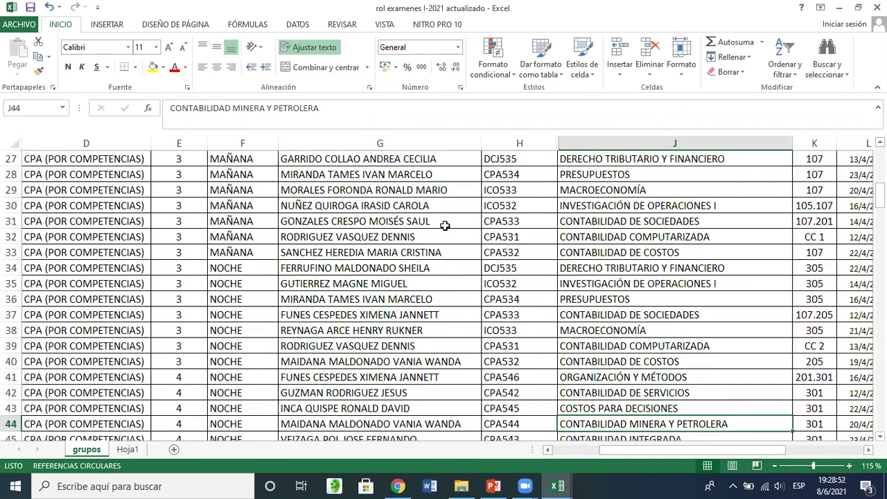
key("Down")
key("Down")
key("Down")
key("Down")
key("Down")
key("Down")
key("Down")
key("Down")
key("Down")
key("Down")
key("Down")
key("Down")
key("Down")
key("Down")
key("Down")
key("Down")
key("Down")
key("Down")
key("Down")
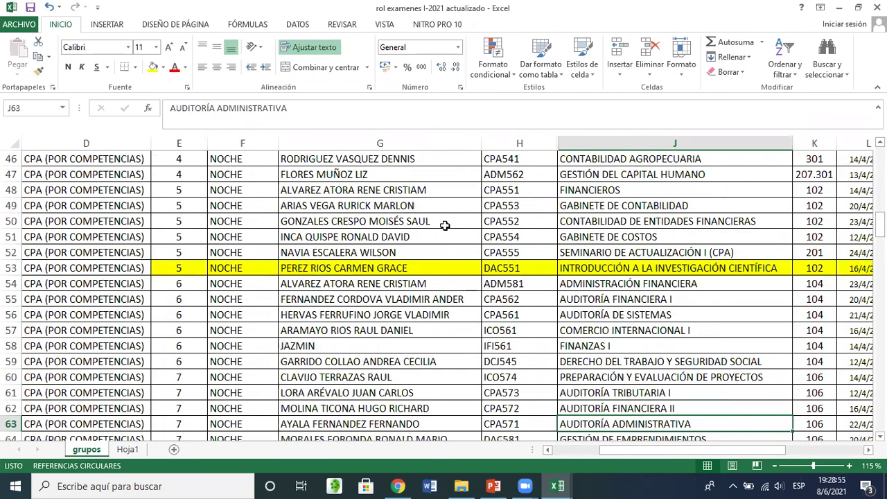
key("Down")
key("Down")
key("Down")
key("Down")
key("Down")
key("Down")
key("Down")
key("Down")
key("Down")
key("Down")
key("Down")
key("Down")
key("Down")
key("Down")
key("Down")
key("Down")
key("Down")
key("Down")
key("Down")
key("Down")
key("Down")
key("Down")
key("Down")
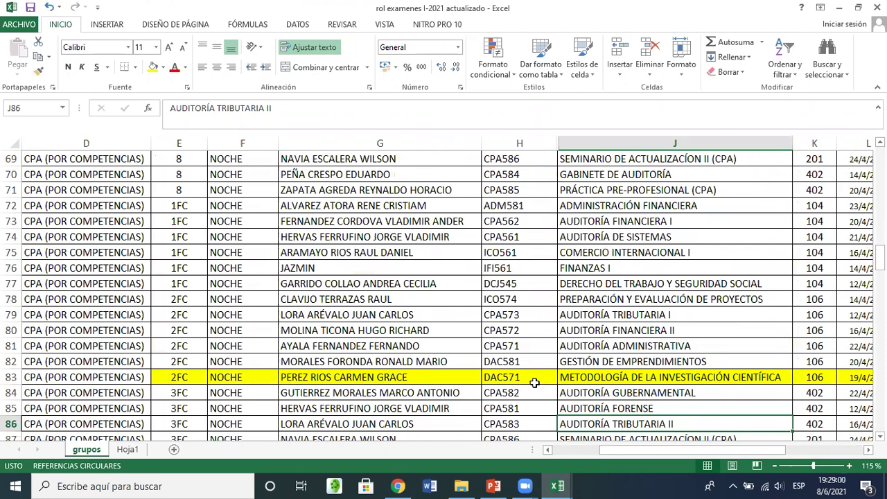
Look further down column J for INTRODUCCIÓN A LA INVESTIGACIÓN CIENTÍFICA among the IFI semester 5 subjects, stopping at row 142.
key("Down")
key("Down")
key("Down")
key("Down")
key("Down")
key("Down")
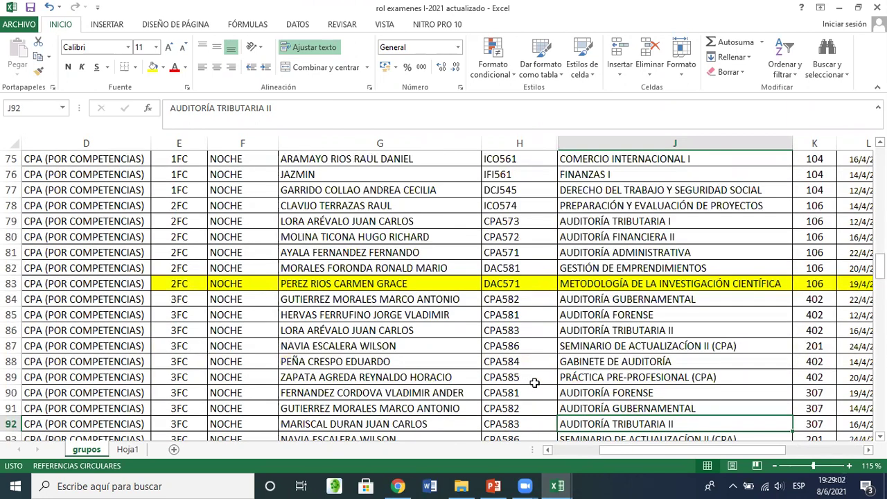
key("Down")
key("Down")
key("Down")
key("Down")
key("Down")
key("Down")
key("Down")
key("Down")
key("Down")
key("Down")
key("Down")
key("Down")
key("Down")
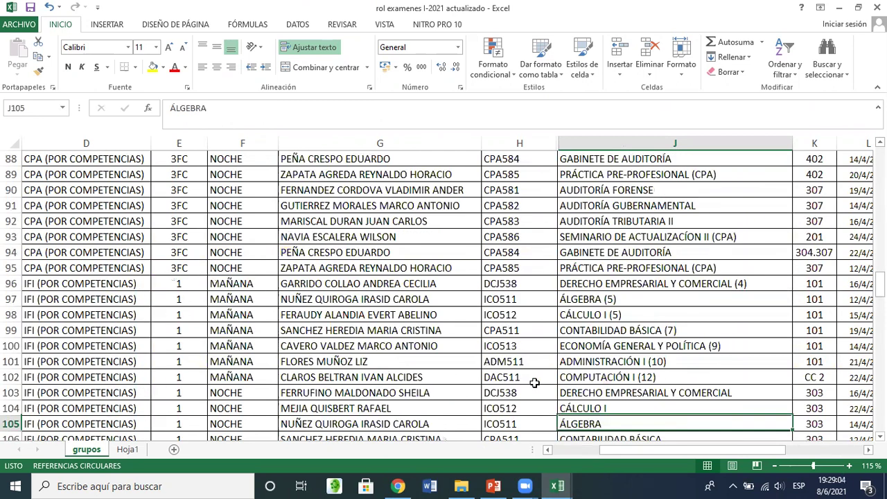
key("Down")
key("Down")
key("Down")
key("Down")
key("Down")
key("Down")
key("Down")
key("Down")
key("Down")
key("Down")
key("Down")
key("Down")
key("Down")
key("Down")
key("Down")
key("Down")
key("Down")
key("Down")
key("Down")
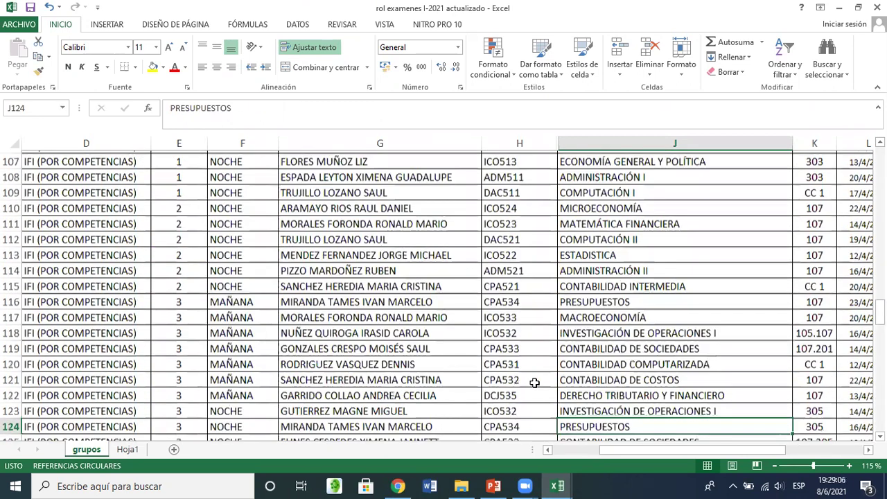
key("Down")
key("Down")
key("Down")
key("Down")
key("Down")
key("Down")
key("Down")
key("Down")
key("Down")
key("Down")
key("Down")
key("Down")
key("Down")
key("Down")
key("Down")
key("Down")
key("Down")
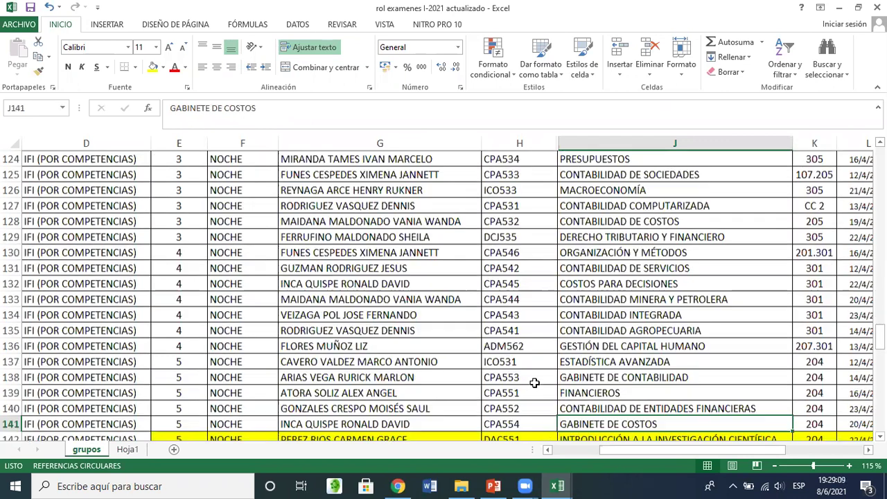
key("Down")
key("Down")
key("Up")
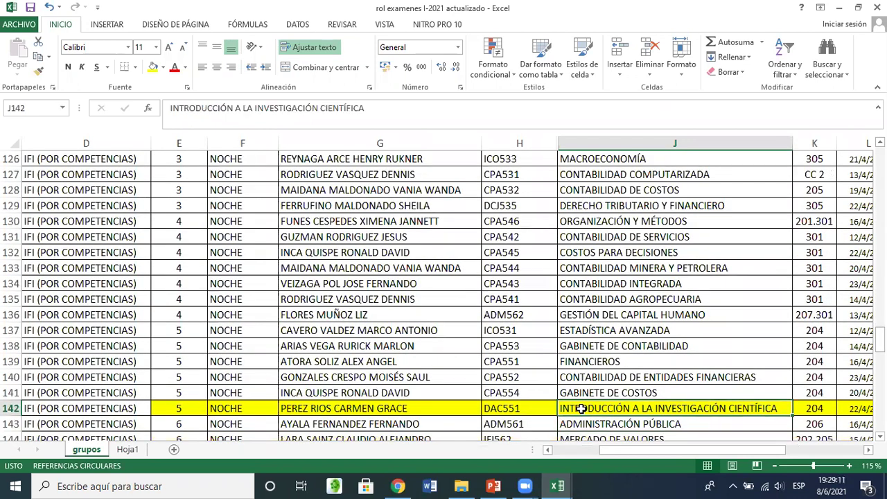
Check the exam dates and times in row 142 across columns L to P.
key("Right")
key("Right")
key("Right")
key("Right")
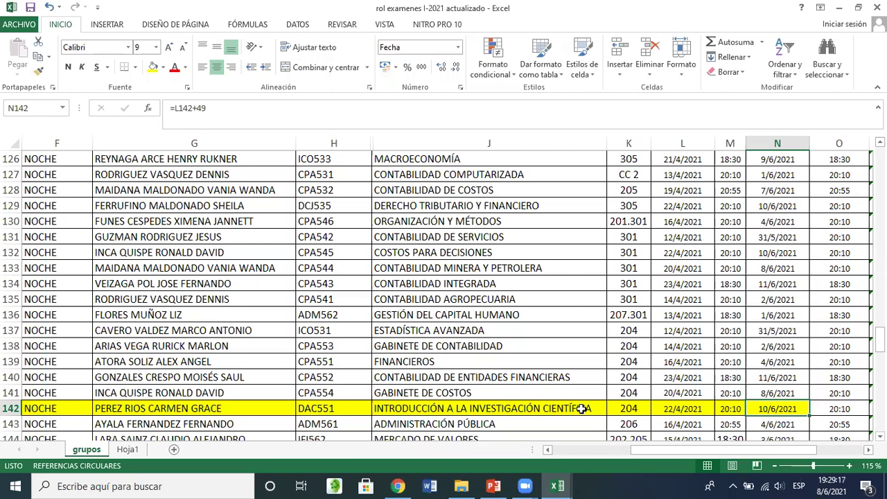
key("Right")
key("Right")
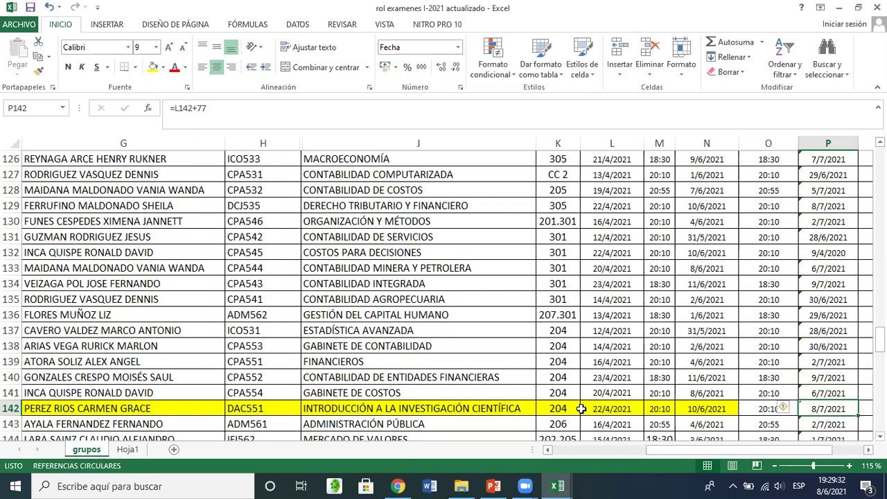
Go back up column P from row 142 through the exam dates of the preceding groups to row 79.
key("Up")
key("Up")
key("Up")
key("Up")
key("Up")
key("Up")
key("Up")
key("Up")
key("Up")
key("Up")
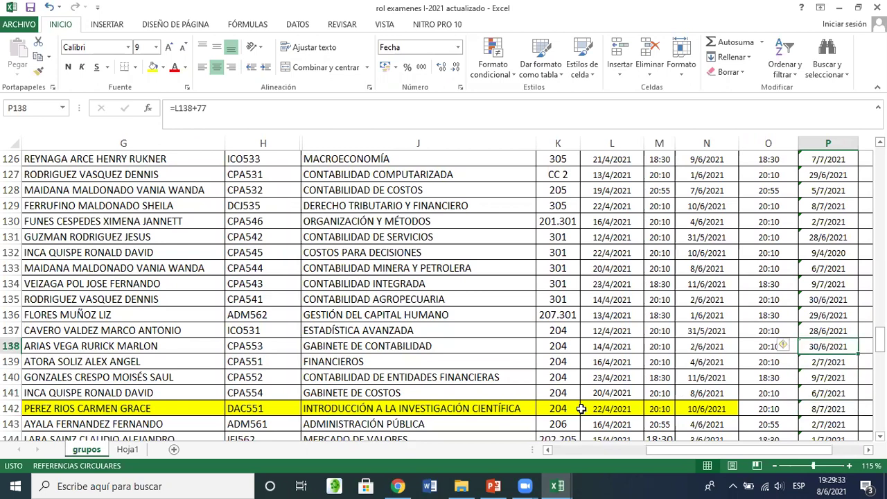
key("Up")
key("Up")
key("Up")
key("Up")
key("Up")
key("Up")
key("Up")
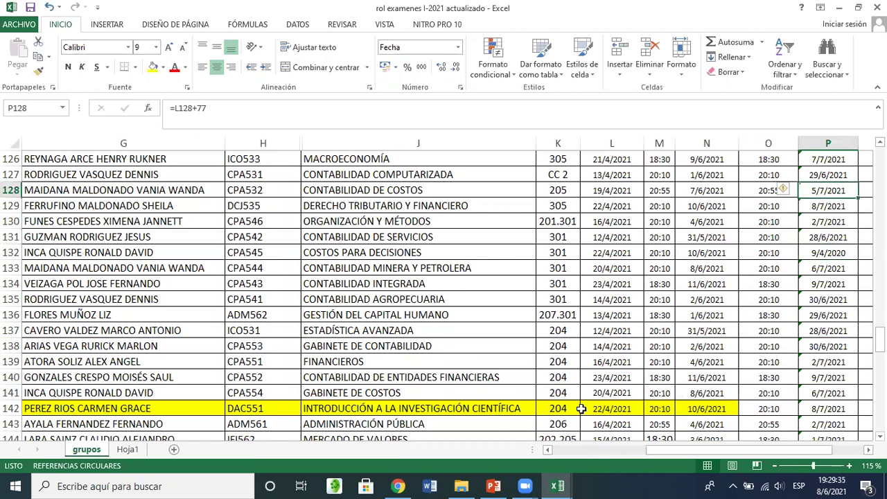
key("Up")
key("Up")
key("Up")
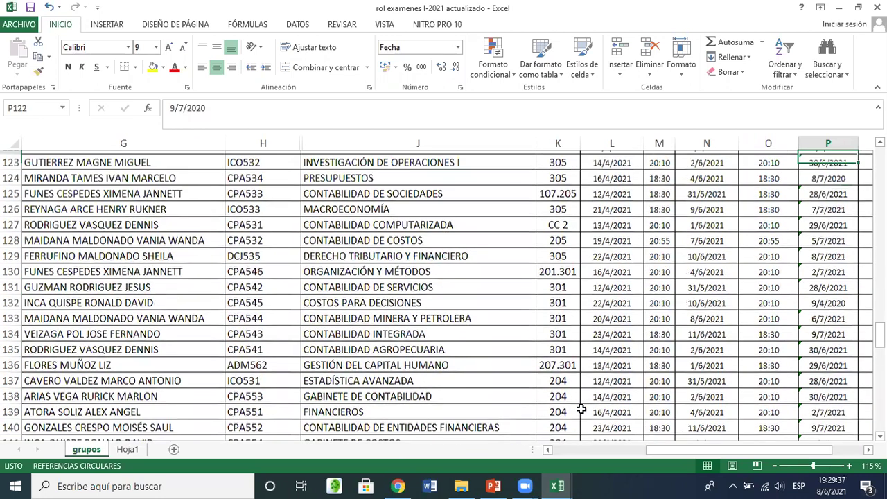
key("Up")
key("Up")
key("Up")
key("Up")
key("Up")
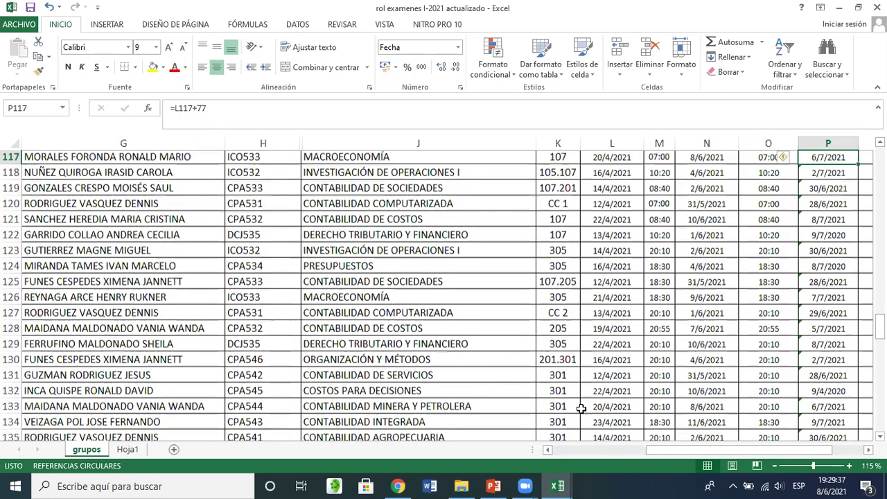
key("Up")
key("Up")
key("Up")
key("Up")
key("Up")
key("Up")
key("Up")
key("Up")
key("Up")
key("Up")
key("Up")
key("Up")
key("Up")
key("Up")
key("Up")
key("Up")
key("Up")
key("Up")
key("Up")
key("Up")
key("Up")
key("Up")
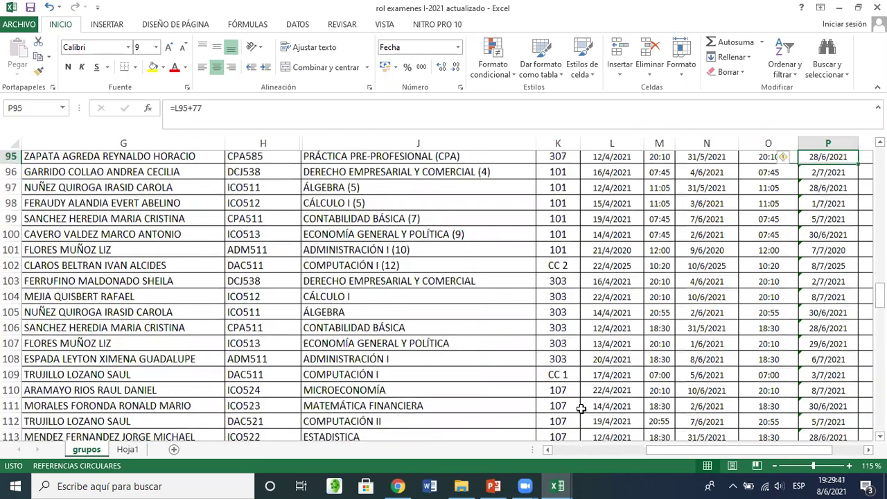
key("Up")
key("Up")
key("Up")
key("Up")
key("Up")
key("Up")
key("Up")
key("Up")
key("Up")
key("Up")
key("Up")
key("Up")
key("Up")
key("Up")
key("Up")
key("Up")
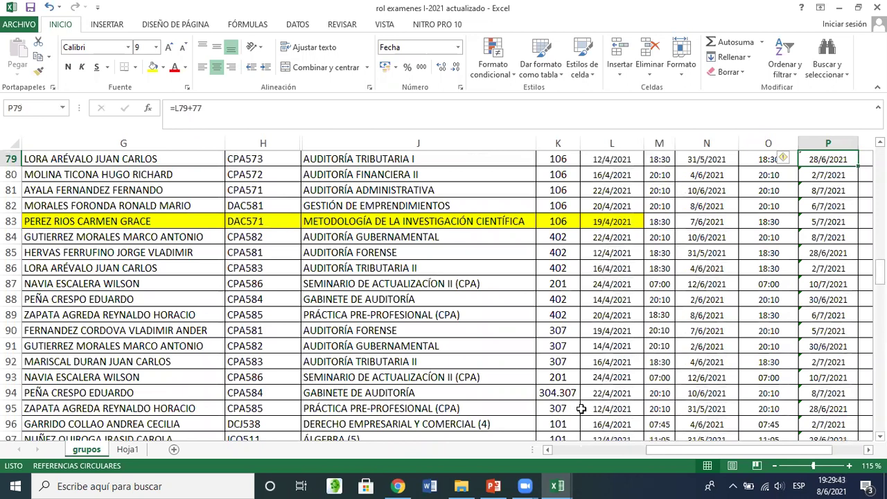
Look further up the timetable for INTRODUCCIÓN A LA INVESTIGACIÓN CIENTÍFICA in group 102 and check its exam date in cell P53.
key("Up")
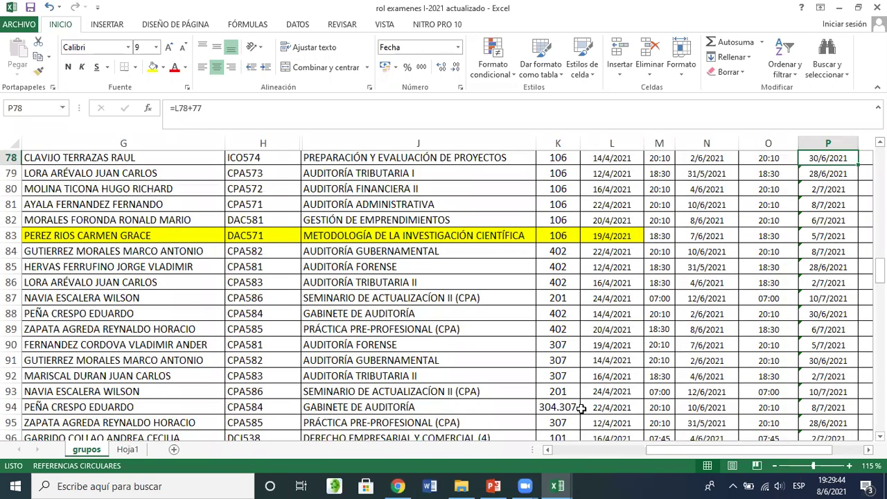
key("Up")
key("Up")
key("Up")
key("Up")
key("Up")
key("Up")
key("Up")
key("Up")
key("Up")
key("Up")
key("Up")
key("Up")
key("Up")
key("Up")
key("Up")
key("Up")
key("Up")
key("Up")
key("Up")
key("Up")
key("Up")
key("Up")
key("Up")
key("Up")
key("Up")
key("Up")
key("Up")
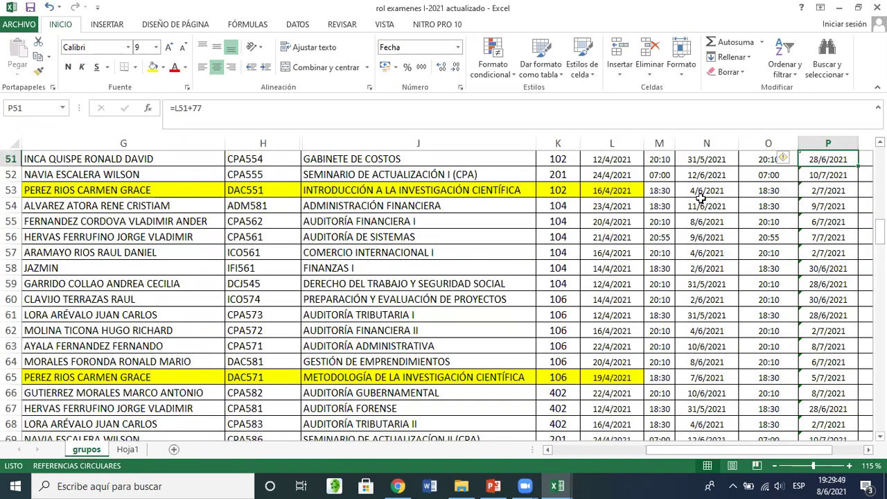
left_click(813, 191)
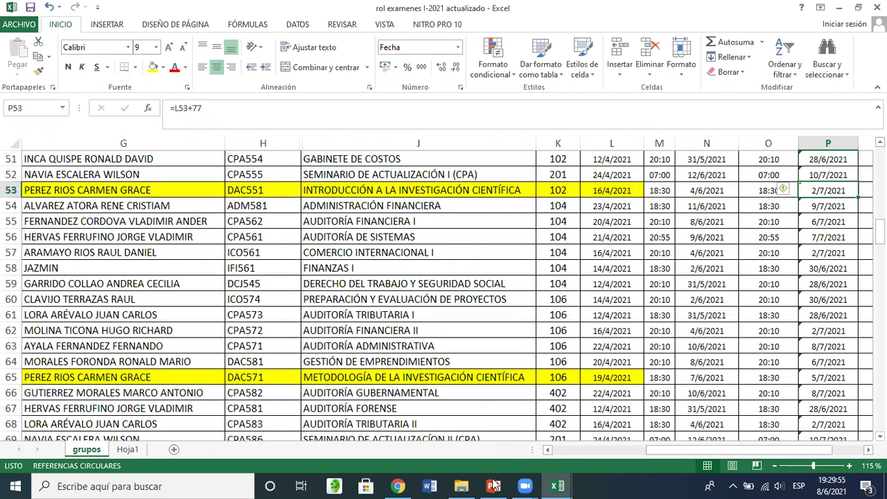
Switch to the Moodle course page in Chrome and check the UNIDAD DE APRENDIZAJE 6 activity schedule for the final exam date.
mouse_move(494, 485)
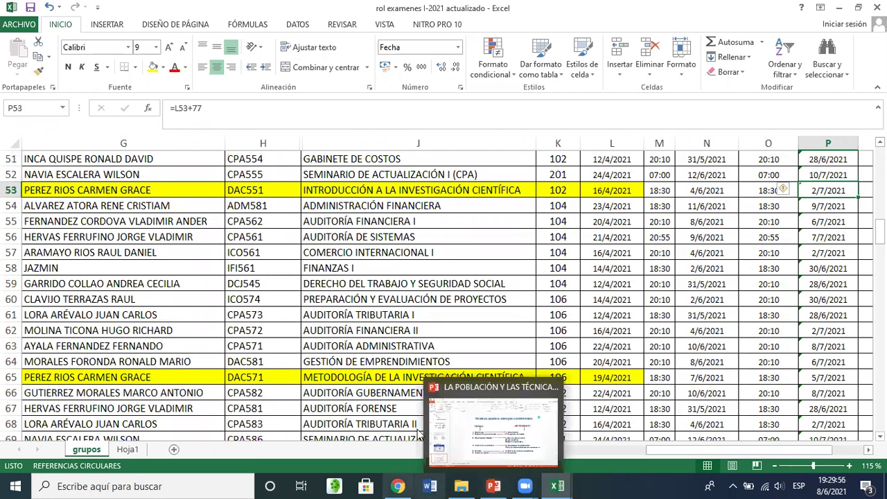
key("alt+Tab")
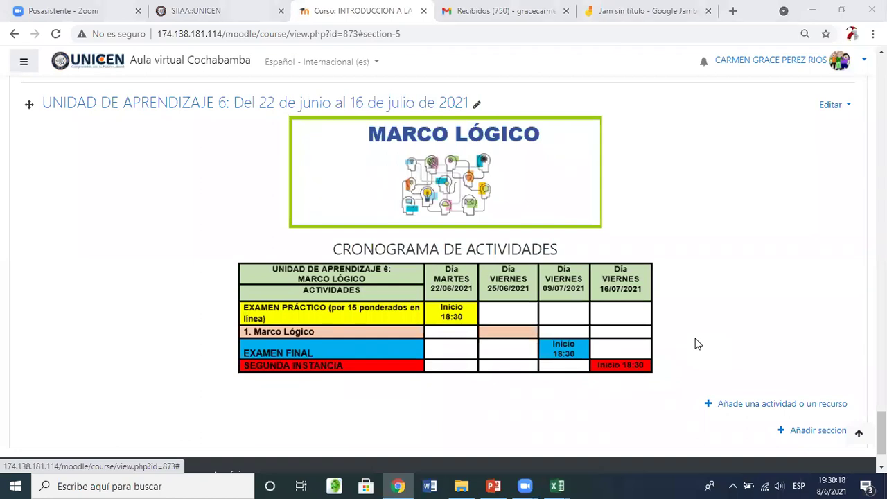
Switch back to the "rol examenes I-2021 actualizado" workbook in Excel.
mouse_move(558, 486)
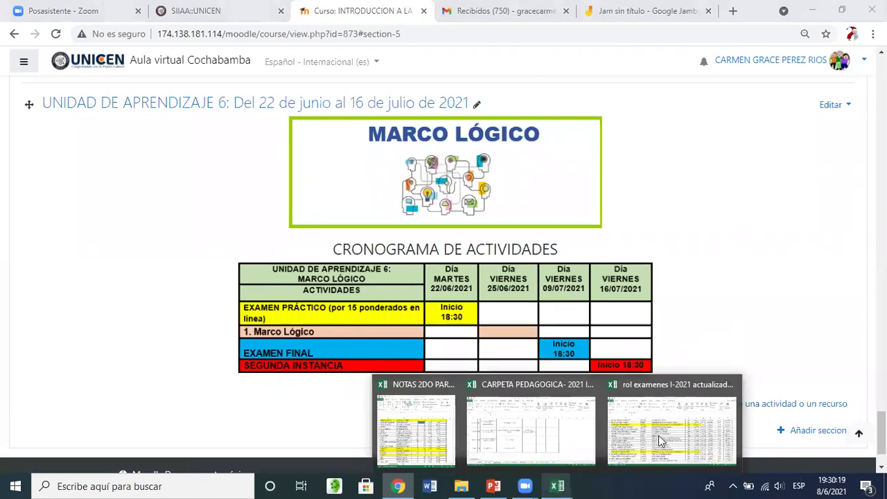